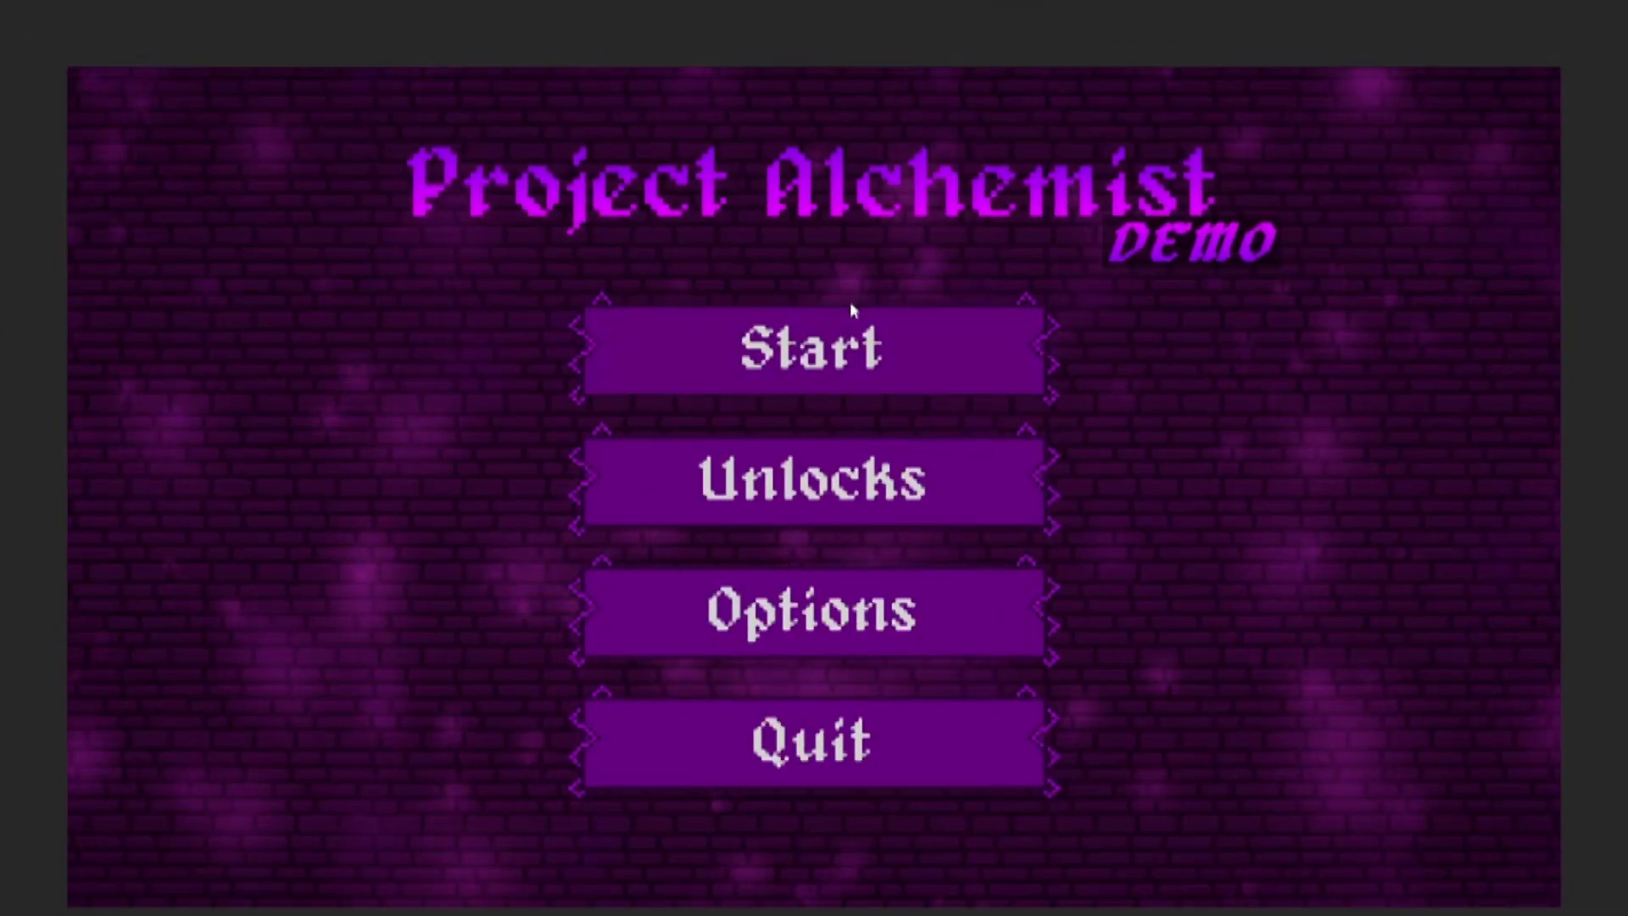
- Start a run from the Unlocks screen and shoot down the first wave of eye enemies
{"action": "left_click", "coordinate": [719, 483]}
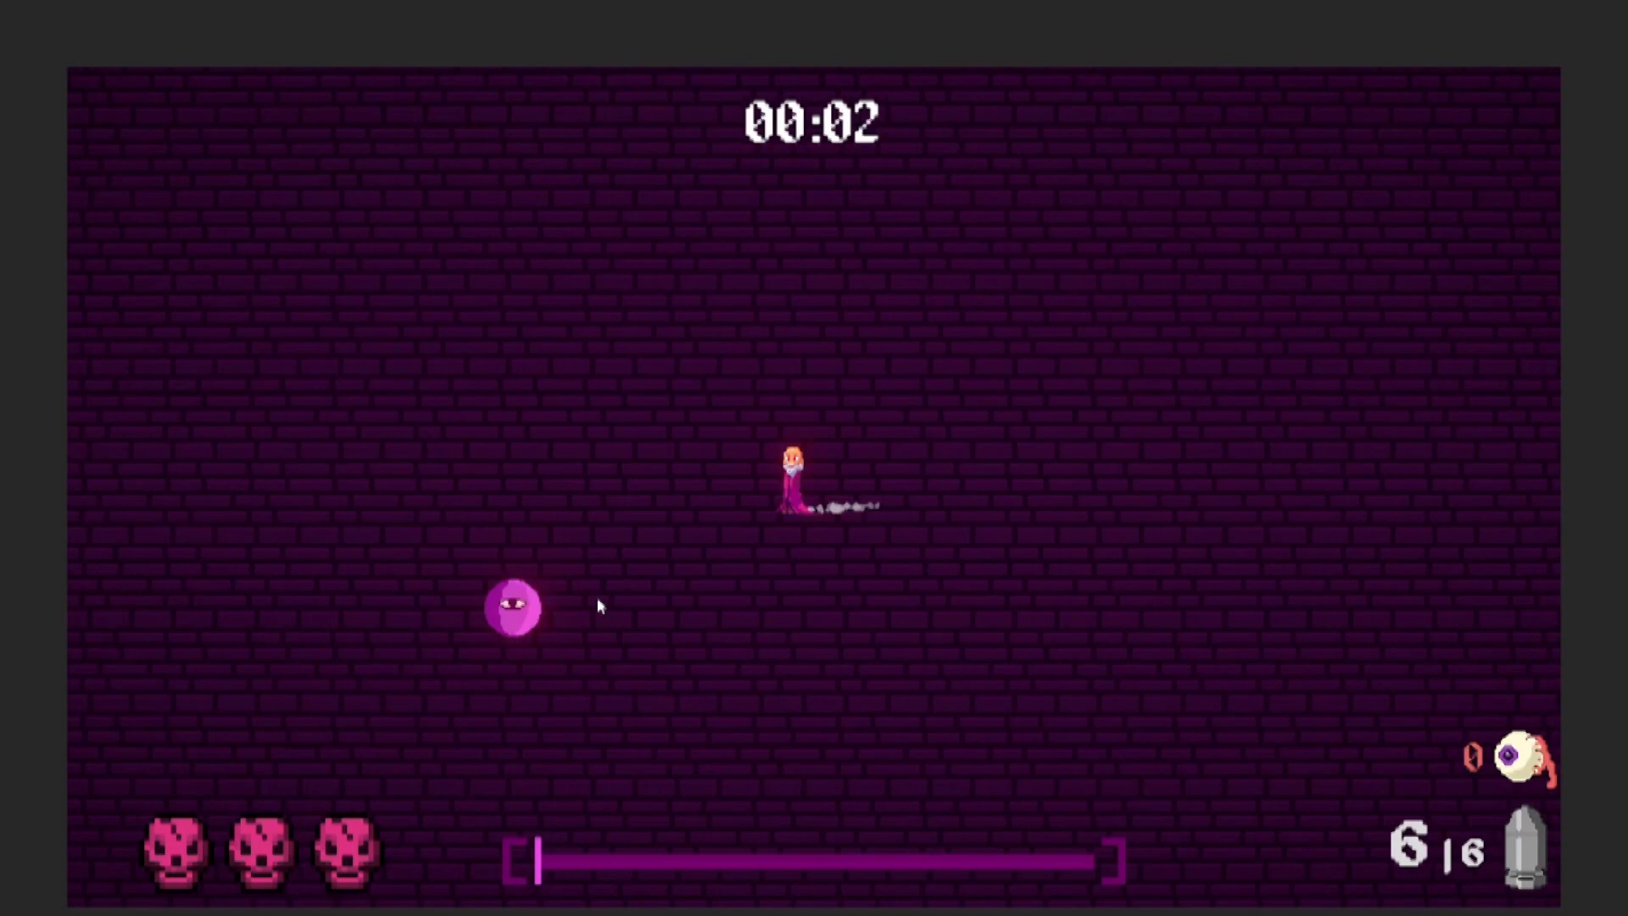
{"action": "left_click", "coordinate": [786, 596]}
{"action": "left_click", "coordinate": [891, 649]}
{"action": "left_click", "coordinate": [916, 655]}
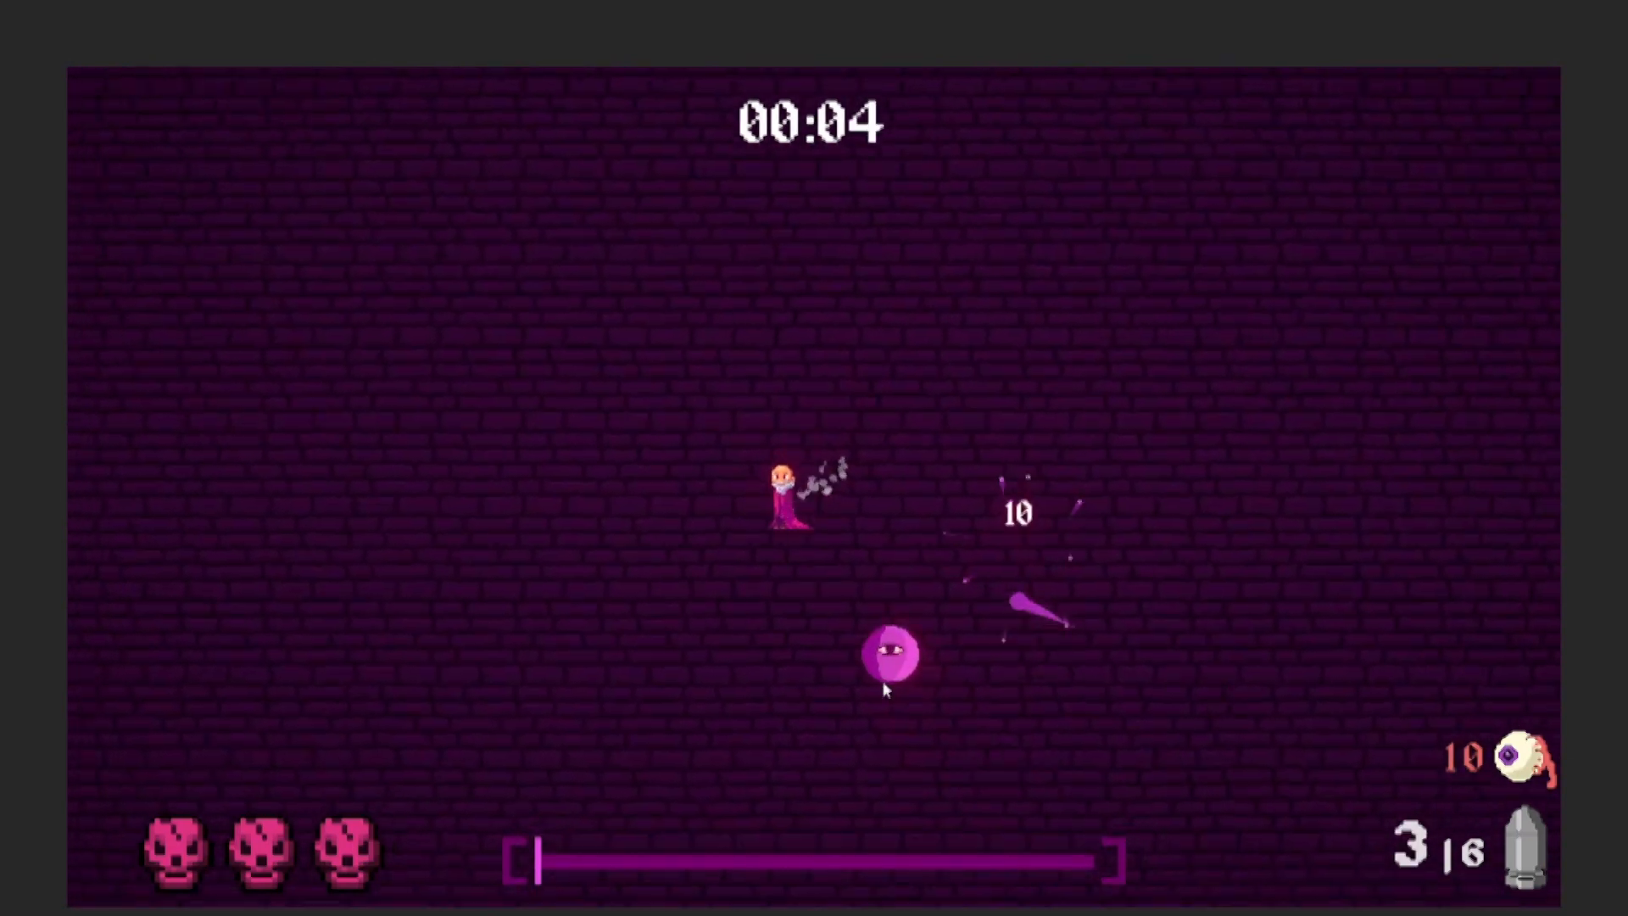
{"action": "left_click", "coordinate": [891, 674]}
{"action": "left_click", "coordinate": [890, 674]}
{"action": "left_click", "coordinate": [891, 674]}
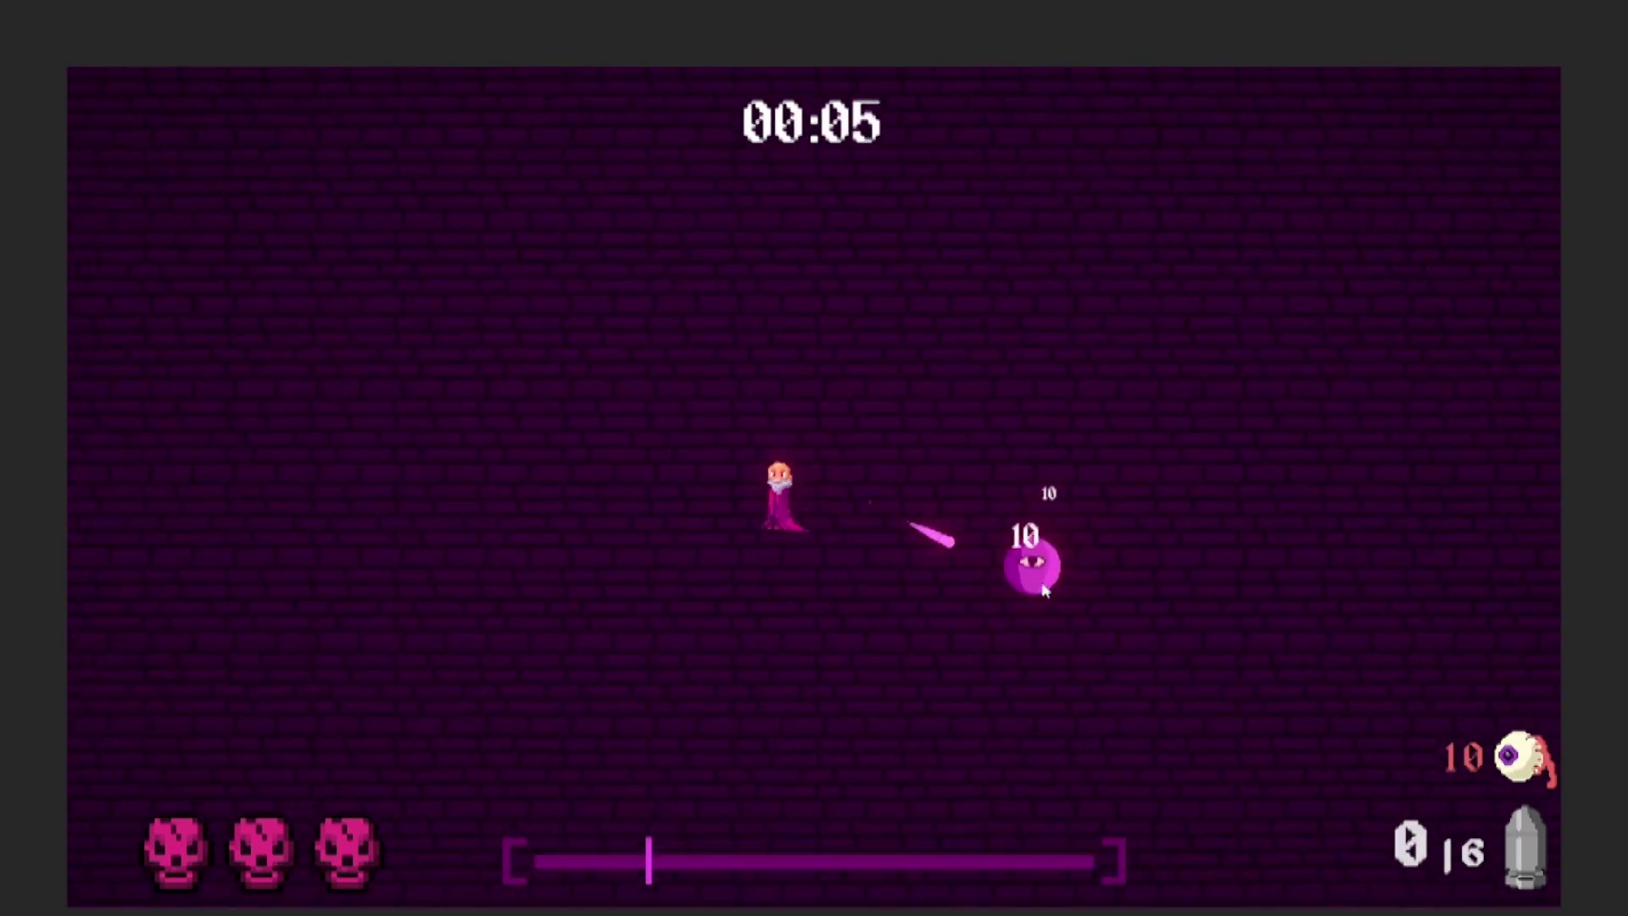
{"action": "left_click", "coordinate": [1138, 619]}
{"action": "left_click", "coordinate": [860, 474]}
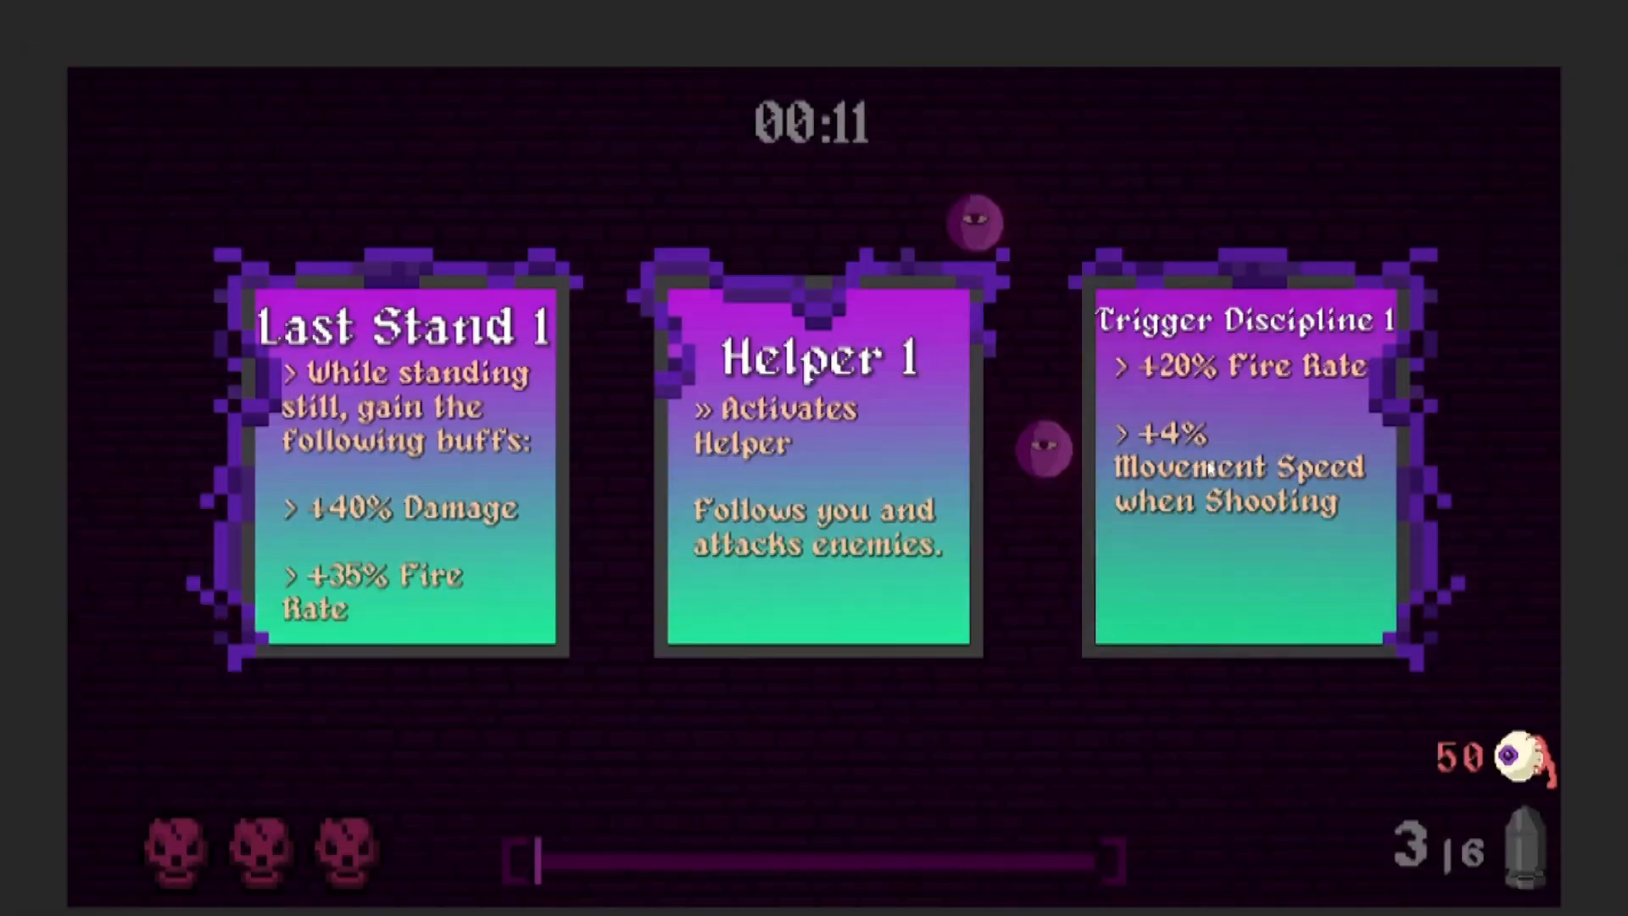
- Take an upgrade card and keep shooting the purple eye enemies
{"action": "left_click", "coordinate": [1313, 474]}
{"action": "left_click", "coordinate": [1043, 436]}
{"action": "left_click", "coordinate": [1055, 432]}
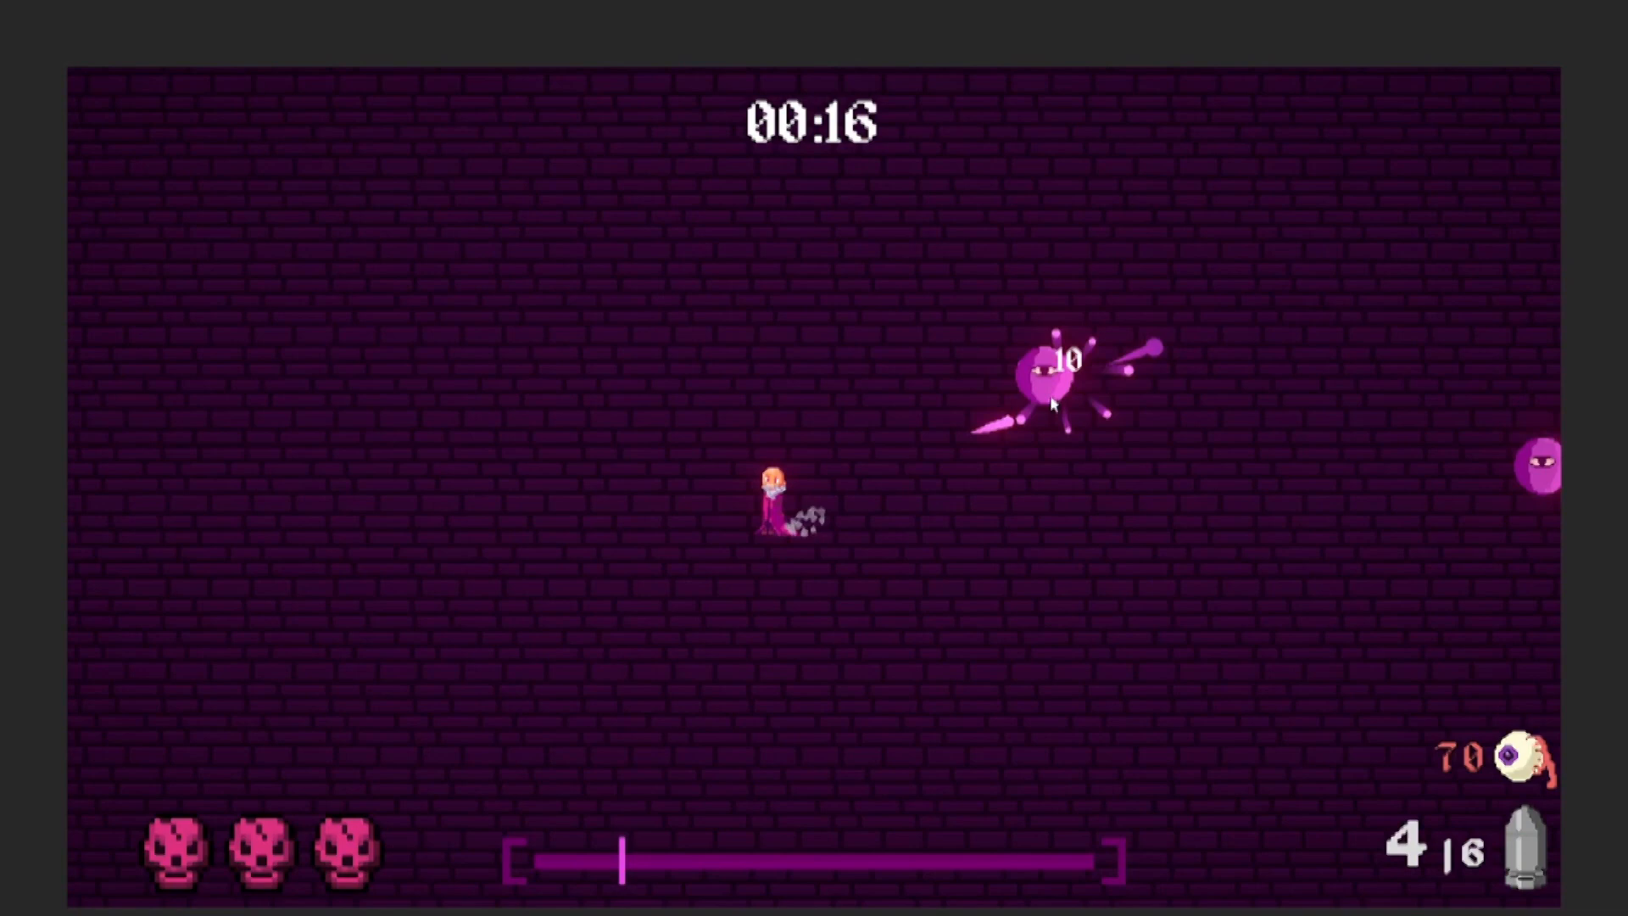
{"action": "left_click", "coordinate": [1107, 419]}
{"action": "left_click", "coordinate": [1118, 418]}
{"action": "left_click", "coordinate": [1183, 508]}
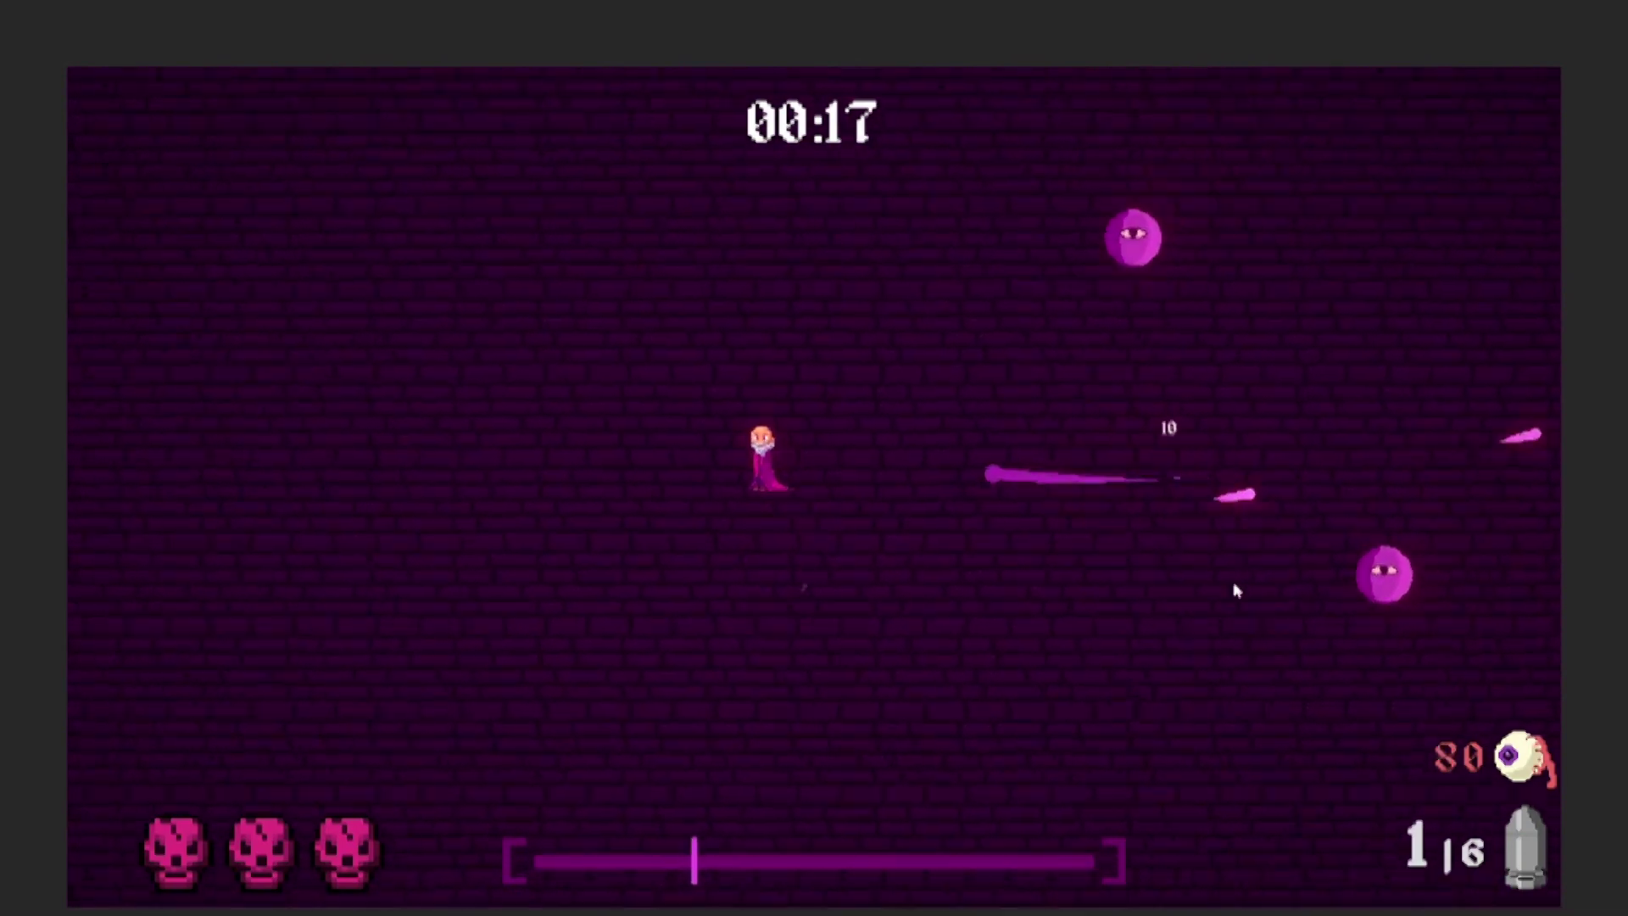
{"action": "left_click", "coordinate": [1196, 623]}
{"action": "left_click", "coordinate": [1191, 674]}
{"action": "left_click", "coordinate": [1132, 700]}
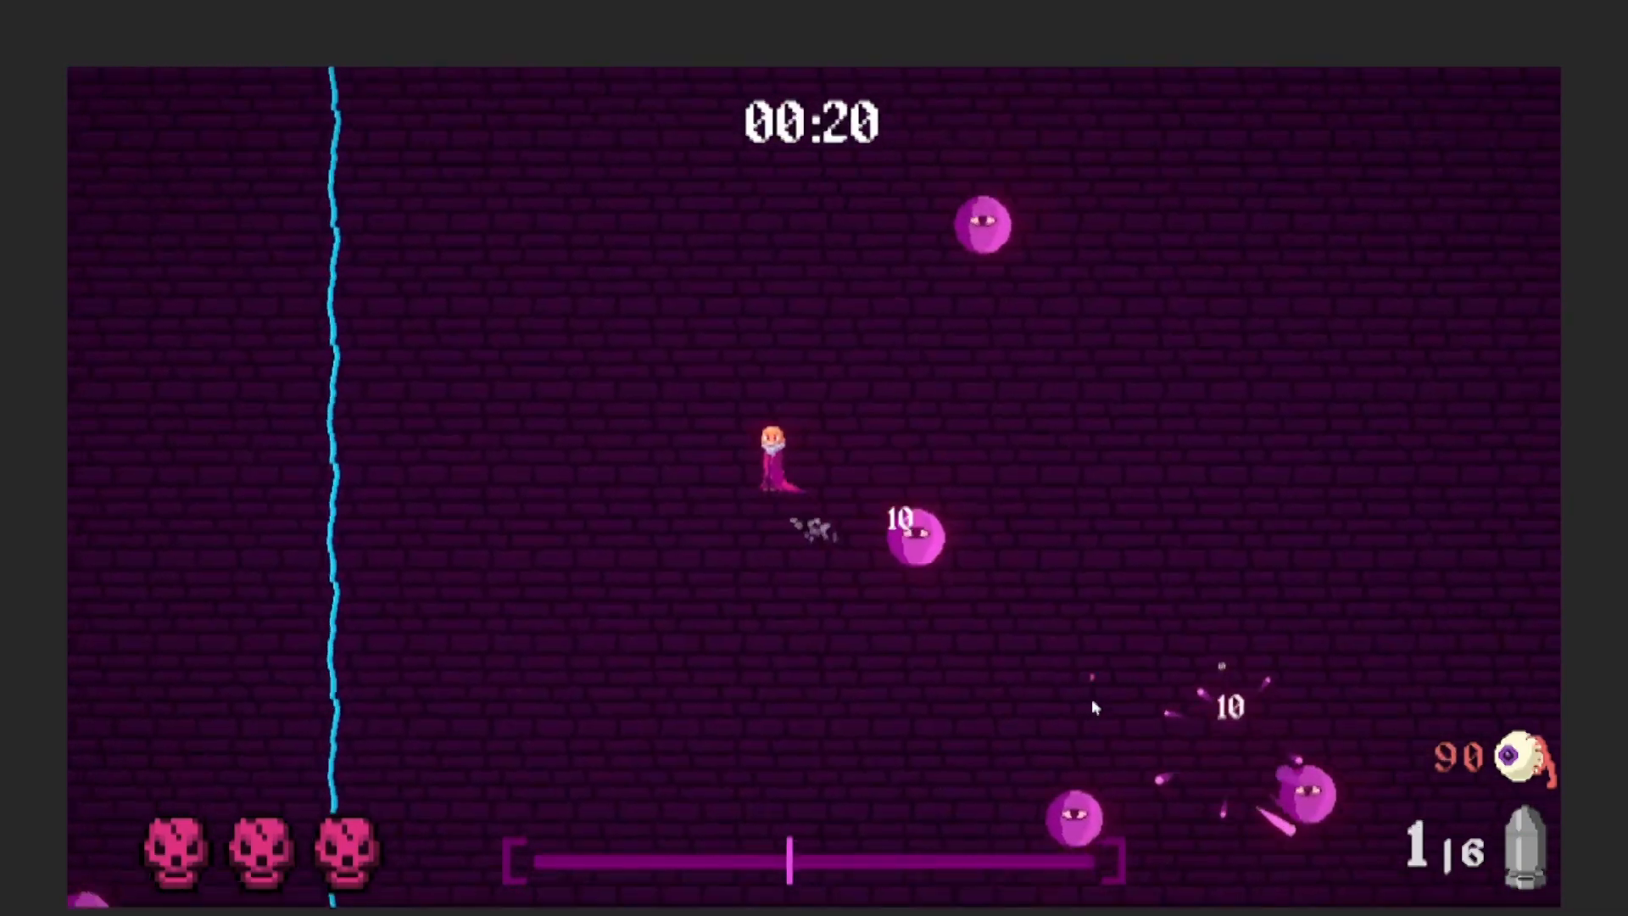
- Shoot the approaching eye enemies to reach 110 points by 00:32
{"action": "left_click", "coordinate": [814, 623]}
{"action": "left_click", "coordinate": [788, 618]}
{"action": "left_click", "coordinate": [763, 608]}
{"action": "left_click", "coordinate": [743, 601]}
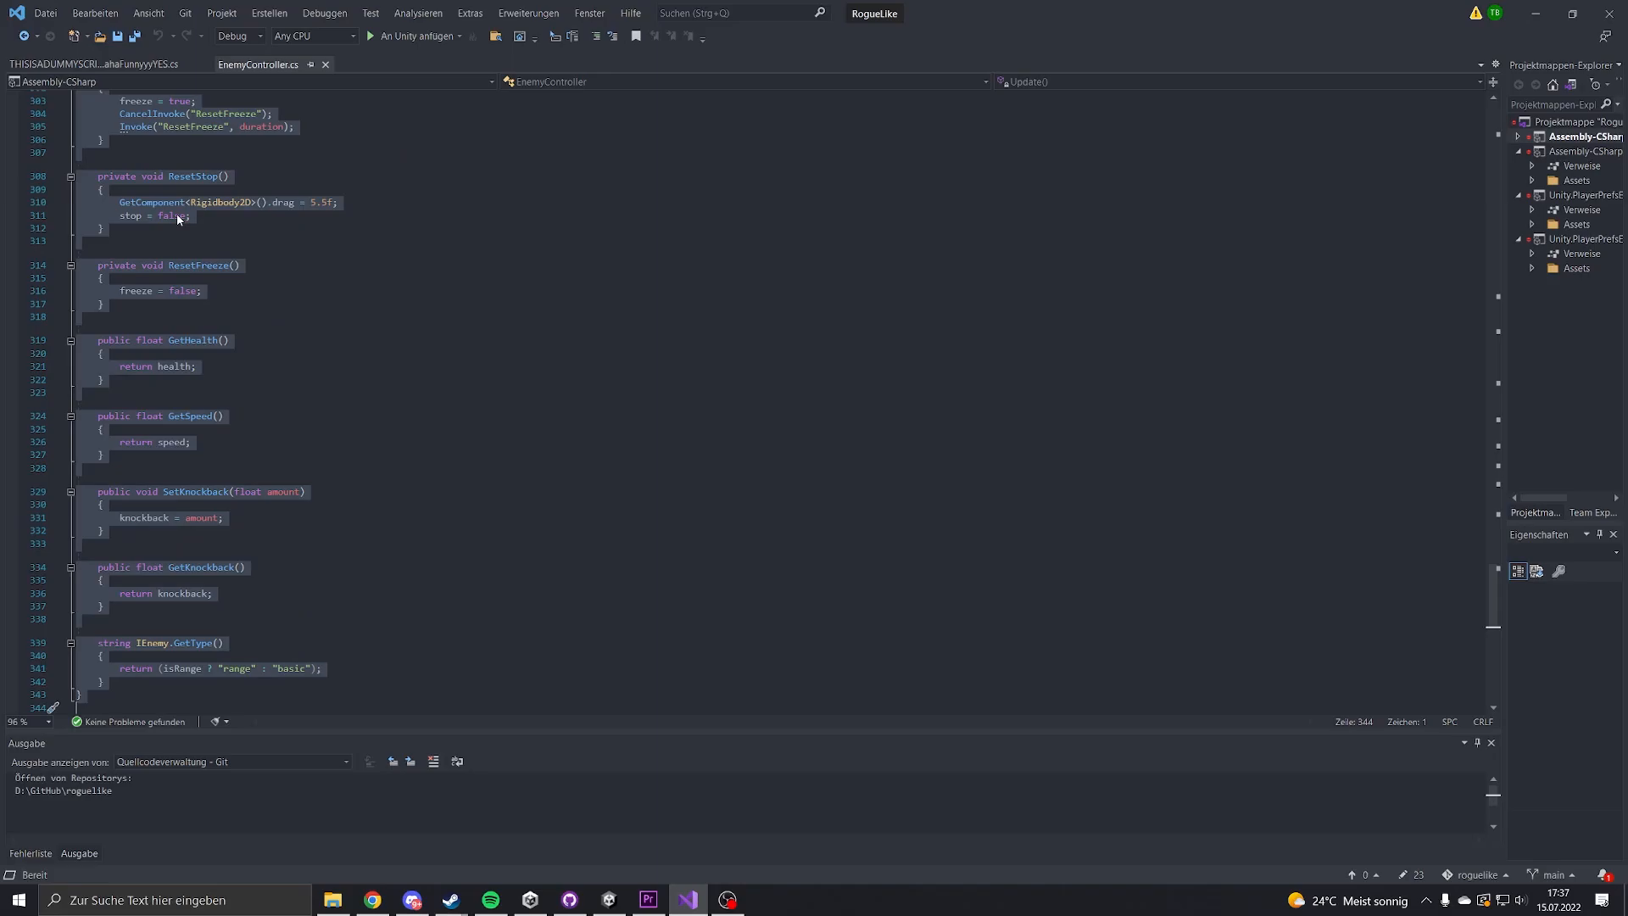
- Copy the EnemyController.cs code and paste it into the dummy script
{"action": "left_click", "coordinate": [675, 457]}
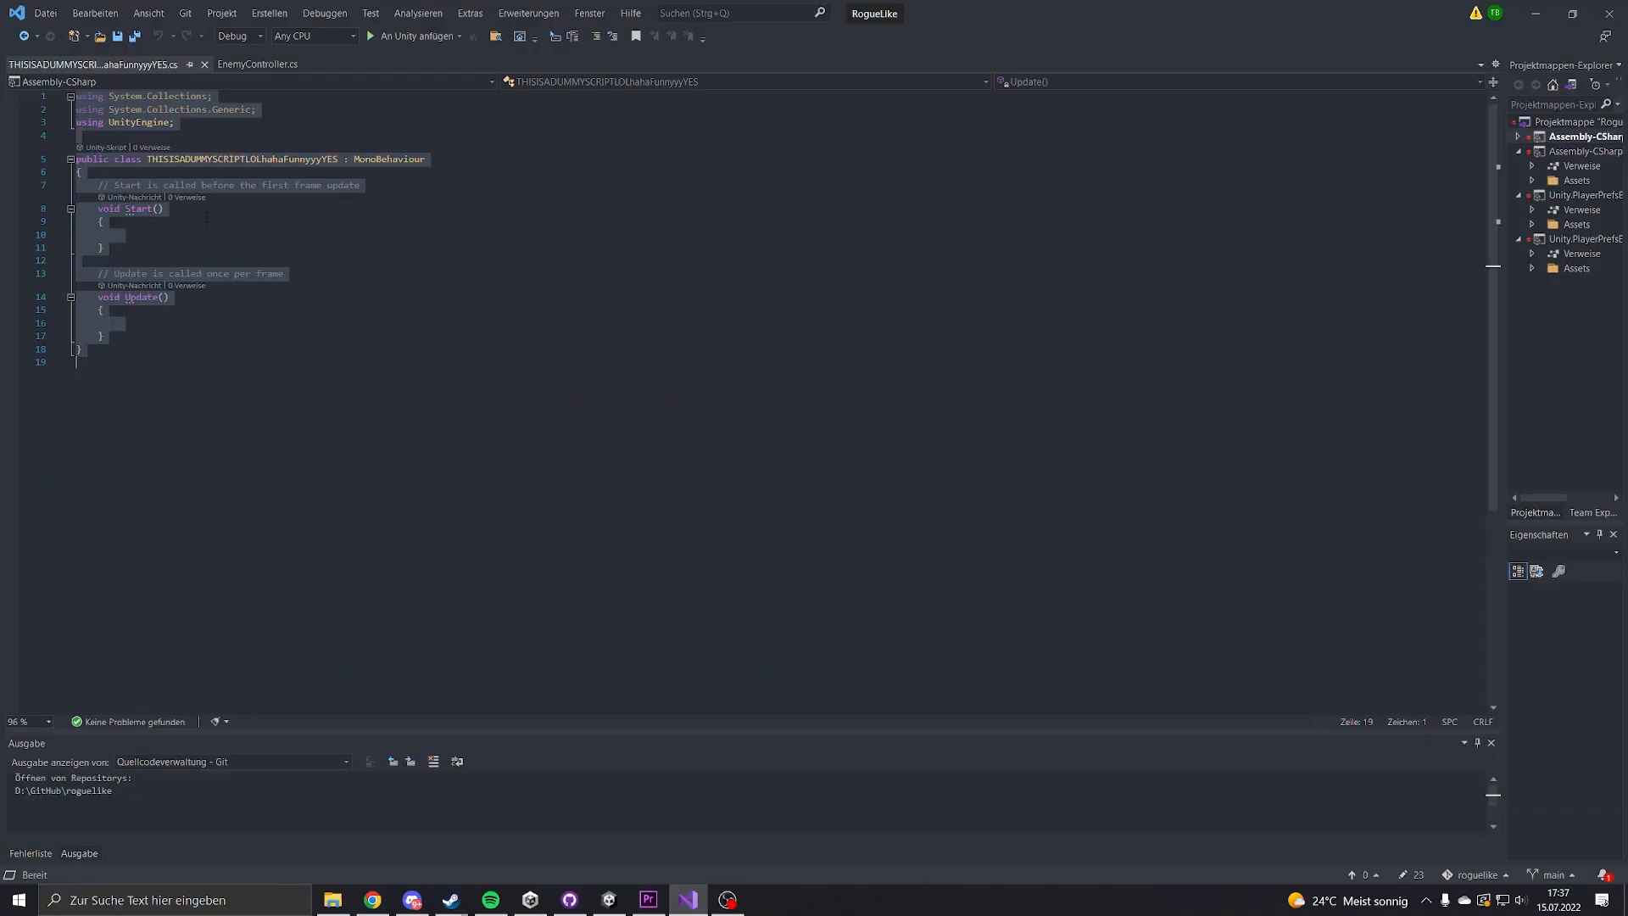
{"action": "left_click", "coordinate": [661, 451]}
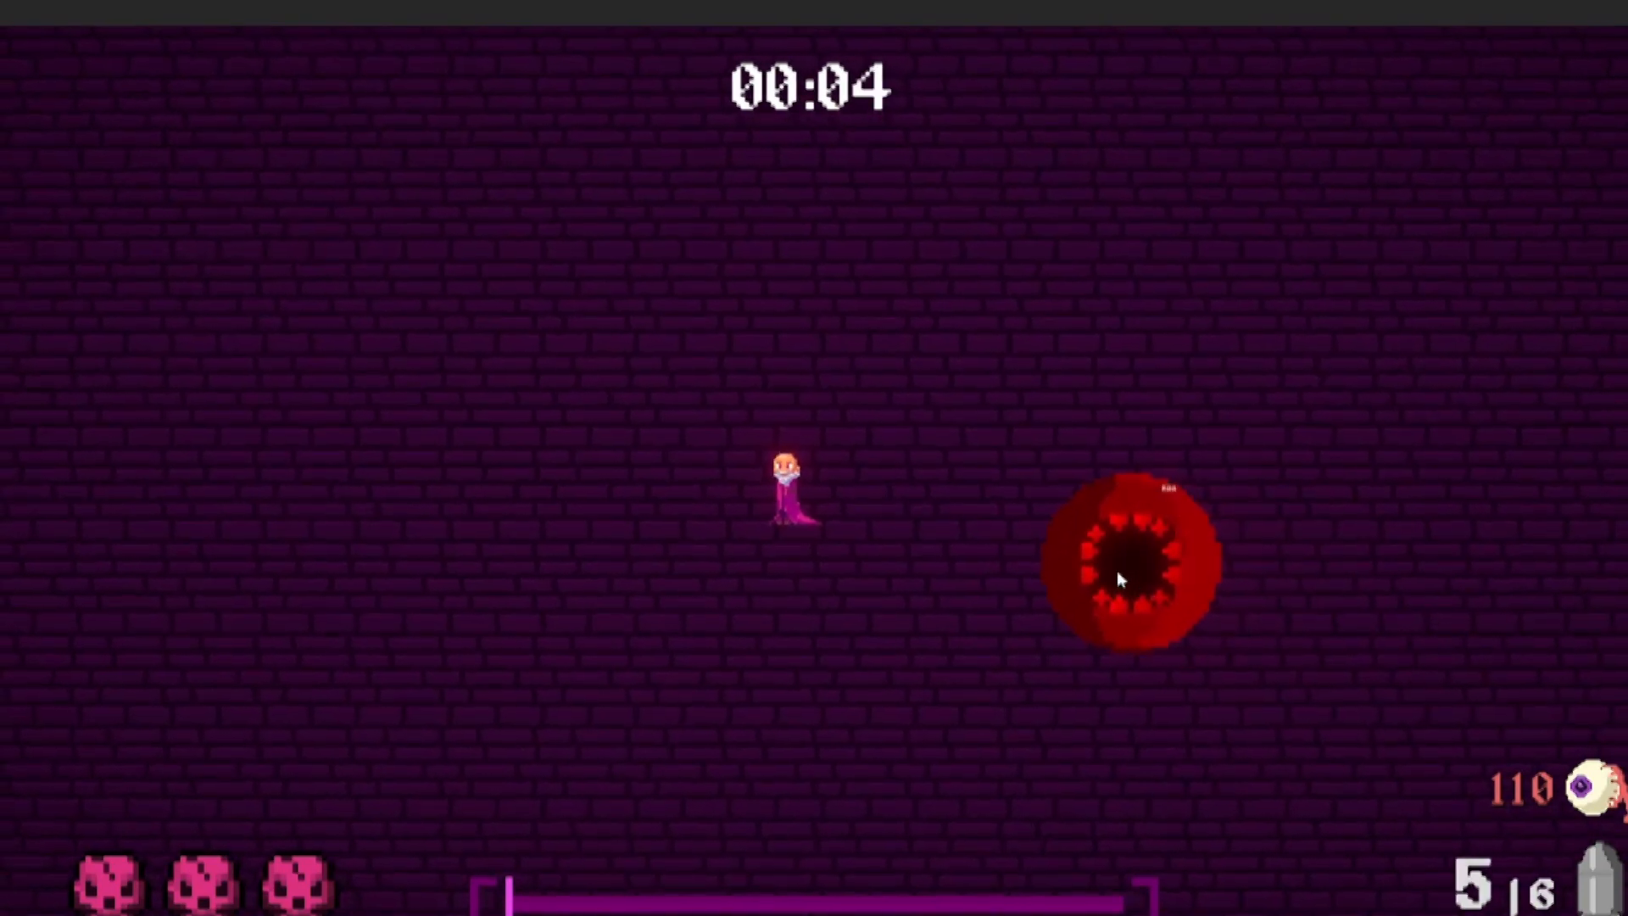
- Shoot the red eye boss until it explodes for 500 points, reaching 610
{"action": "left_click", "coordinate": [1116, 571]}
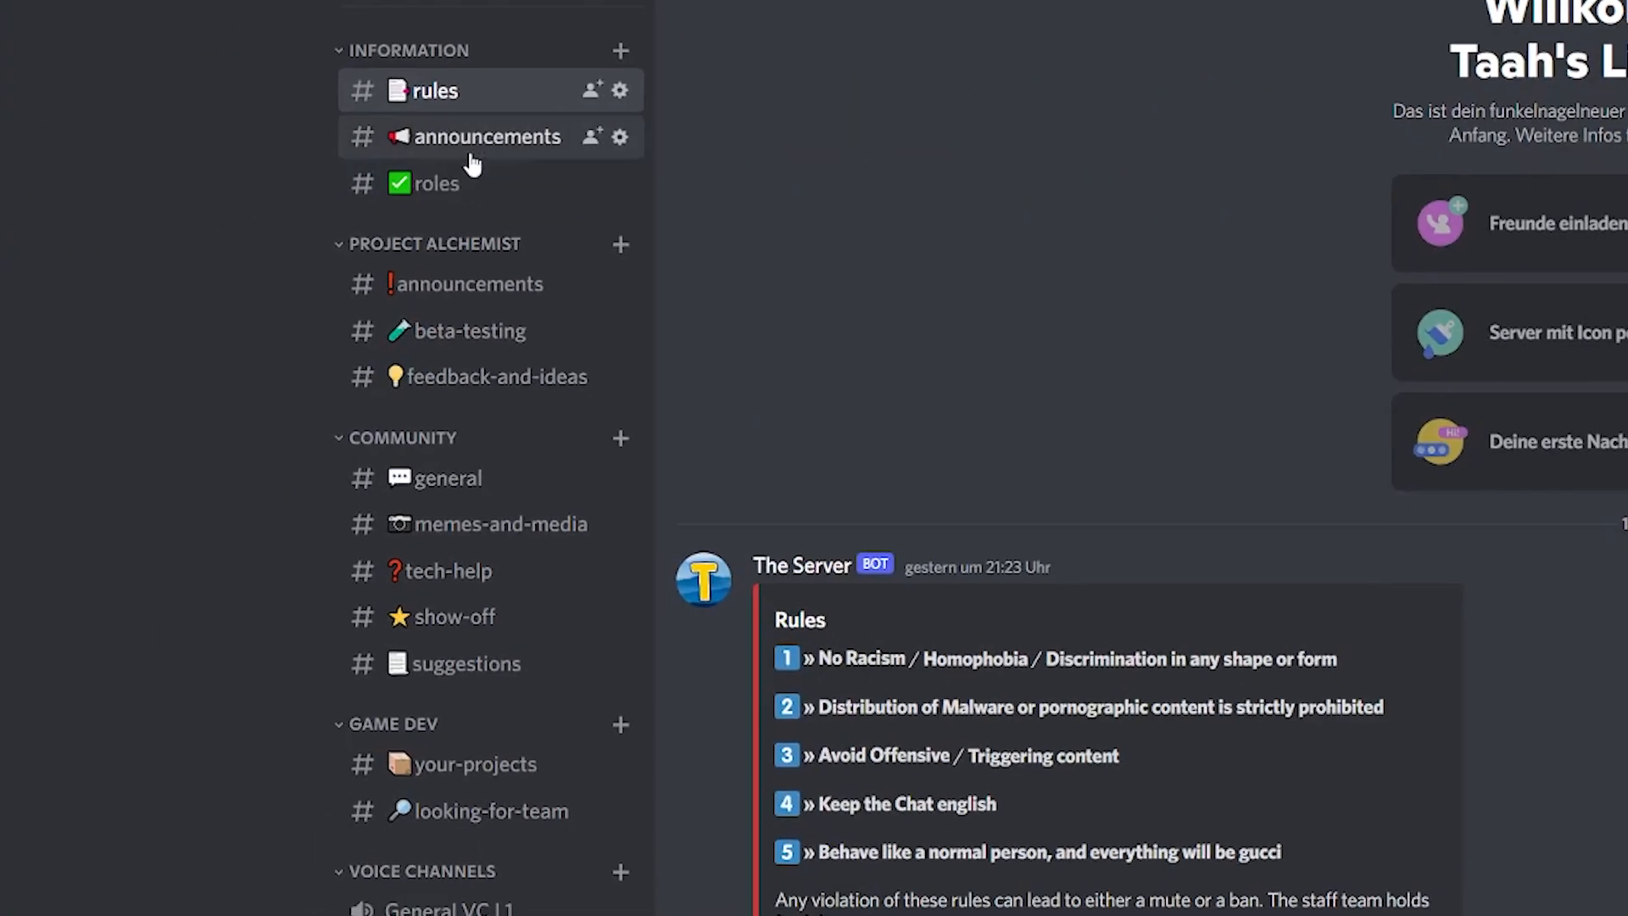
- Go through #roles and #announcements to the #beta-testing channel
{"action": "left_click", "coordinate": [92, 214]}
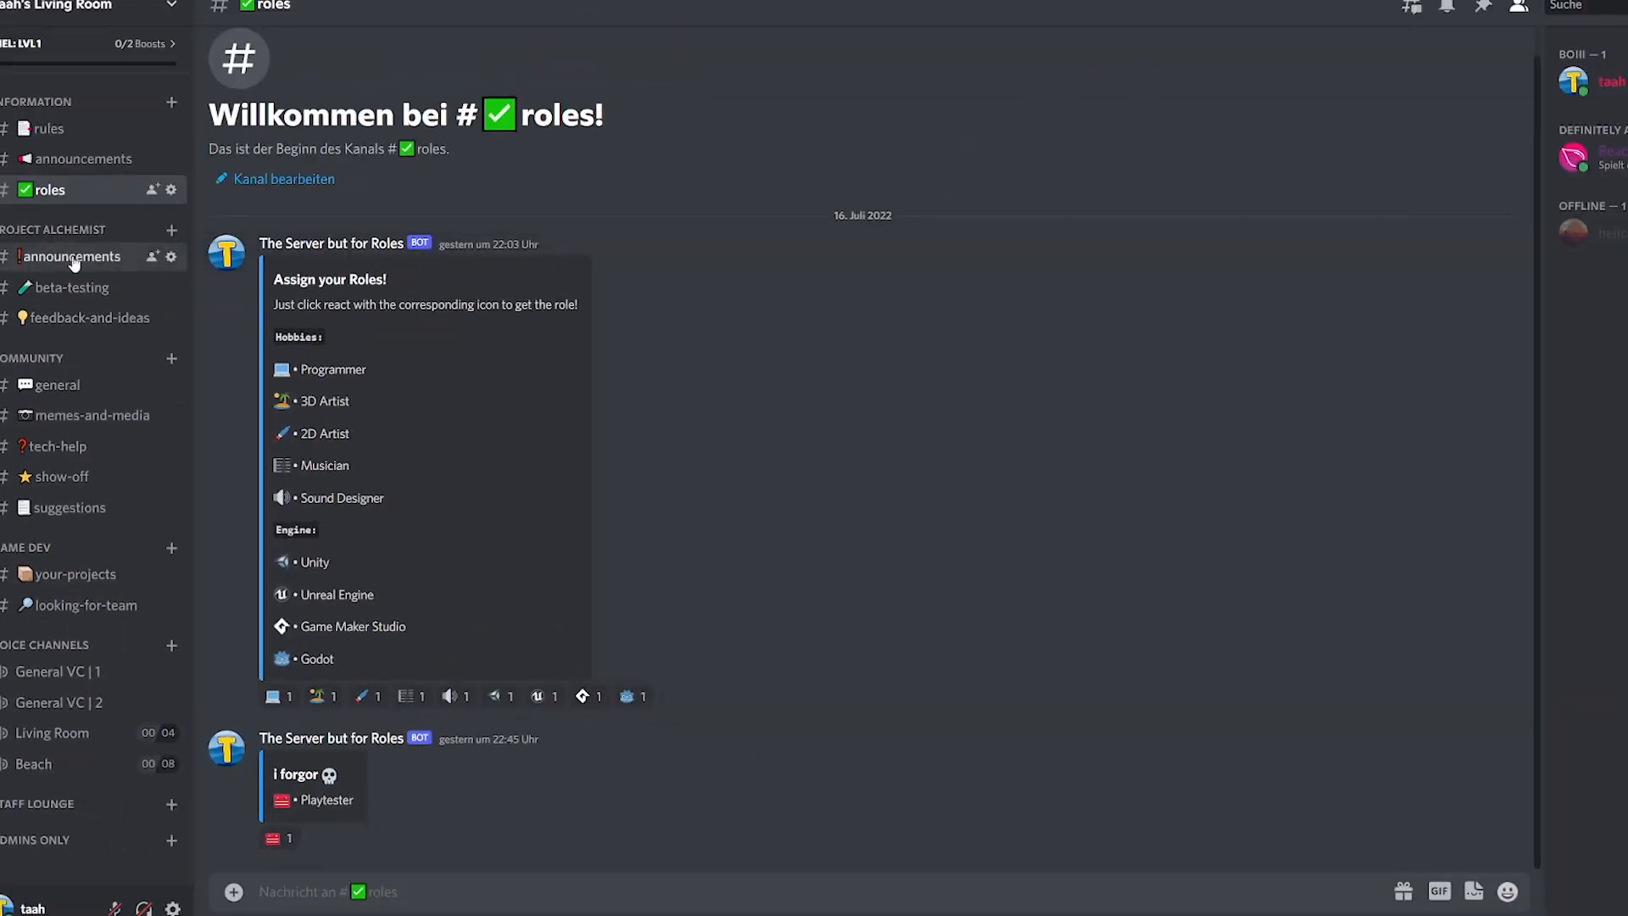
{"action": "left_click", "coordinate": [74, 258]}
{"action": "left_click", "coordinate": [71, 287]}
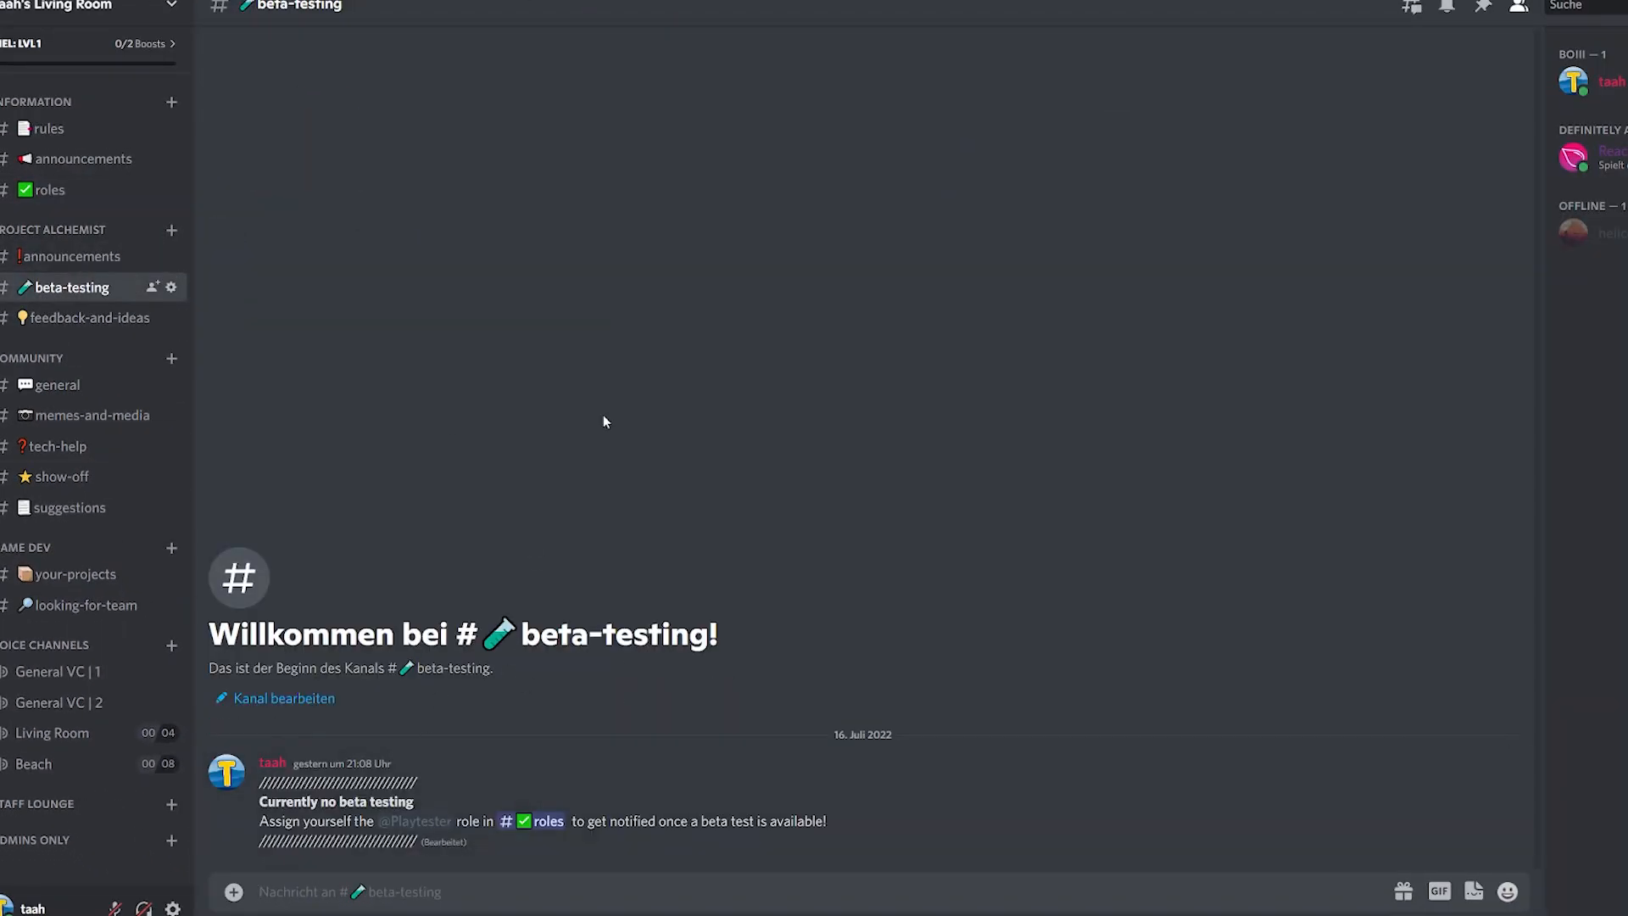